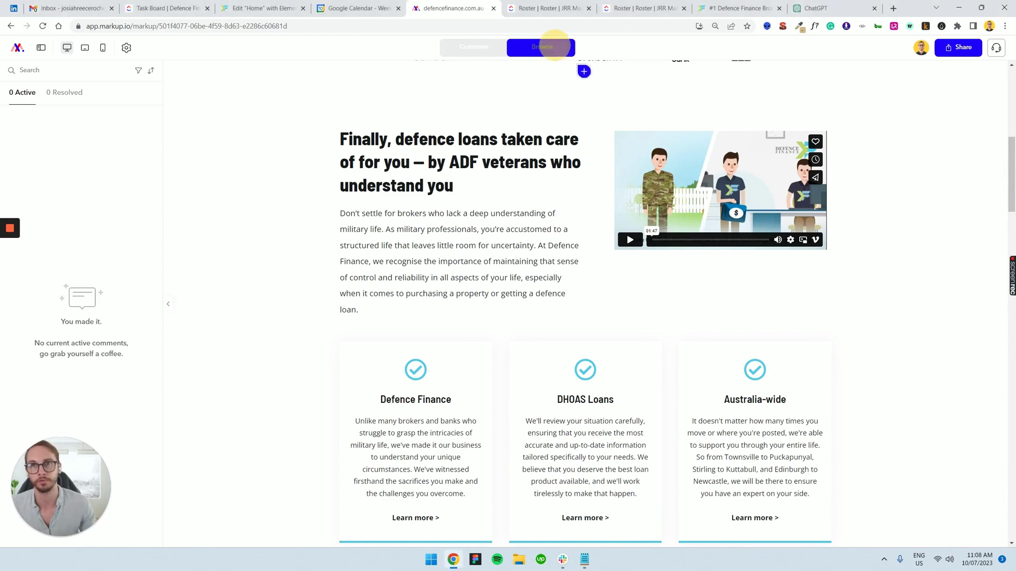
scroll(508, 238, down, 5)
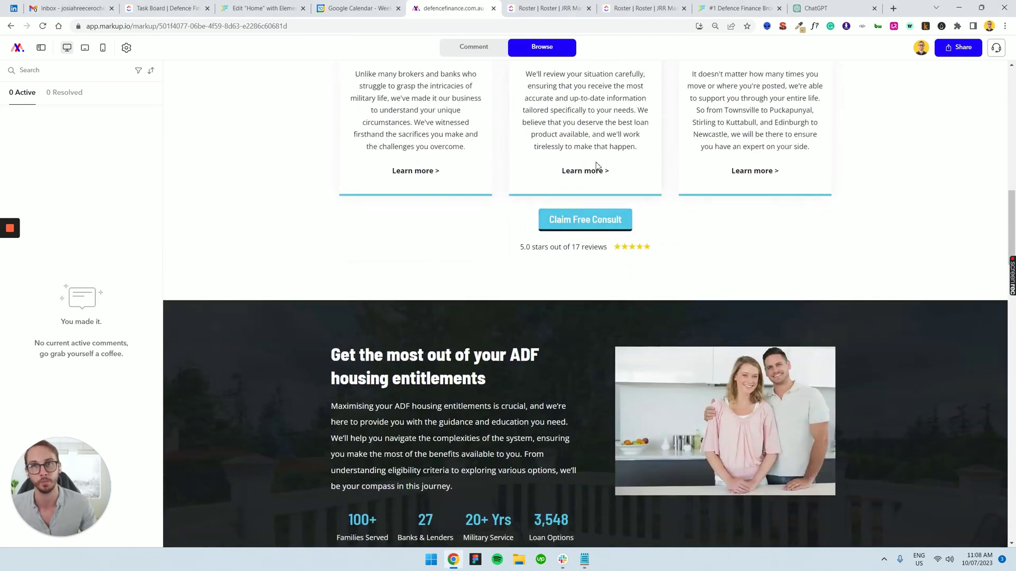
scroll(598, 164, up, 1)
- Turn on Comment mode for the Defence Finance homepage review
click(477, 47)
scroll(510, 303, up, 1)
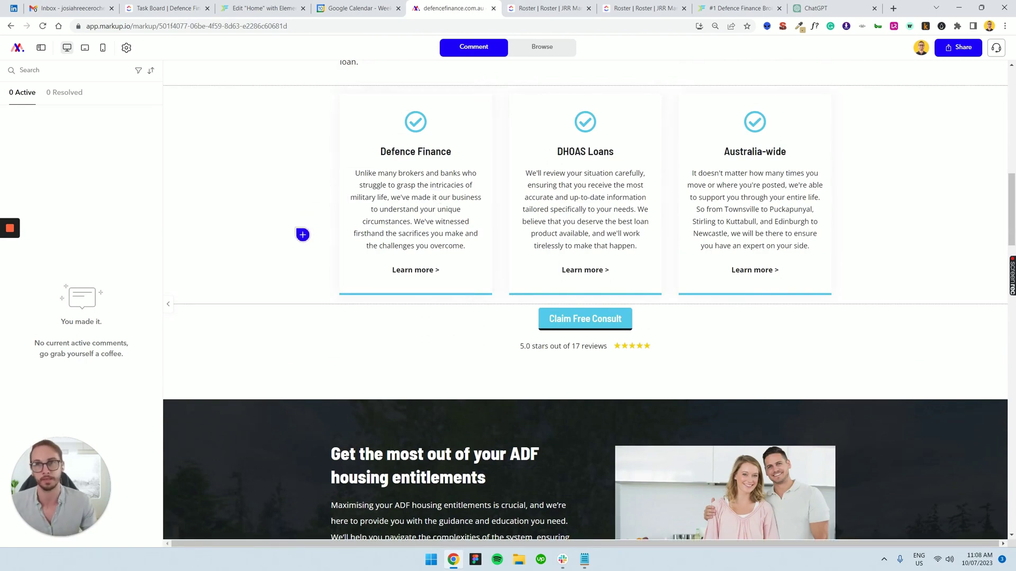
scroll(397, 254, down, 2)
scroll(461, 286, down, 3)
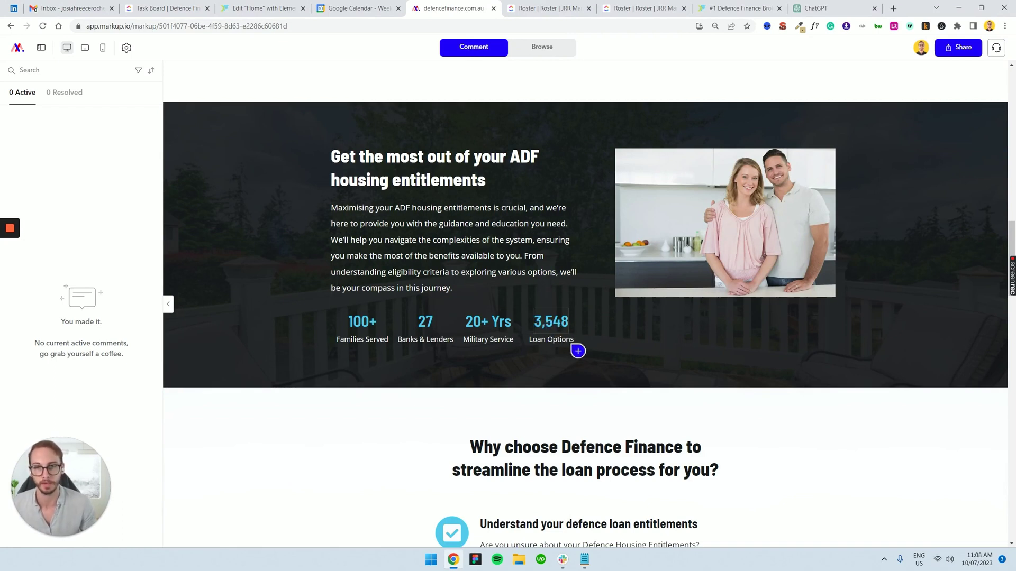
- Post a 'Please remove this' pin on the 3,548 Loan Options stat, then switch to mobile preview
click(587, 331)
text(Please remove this)
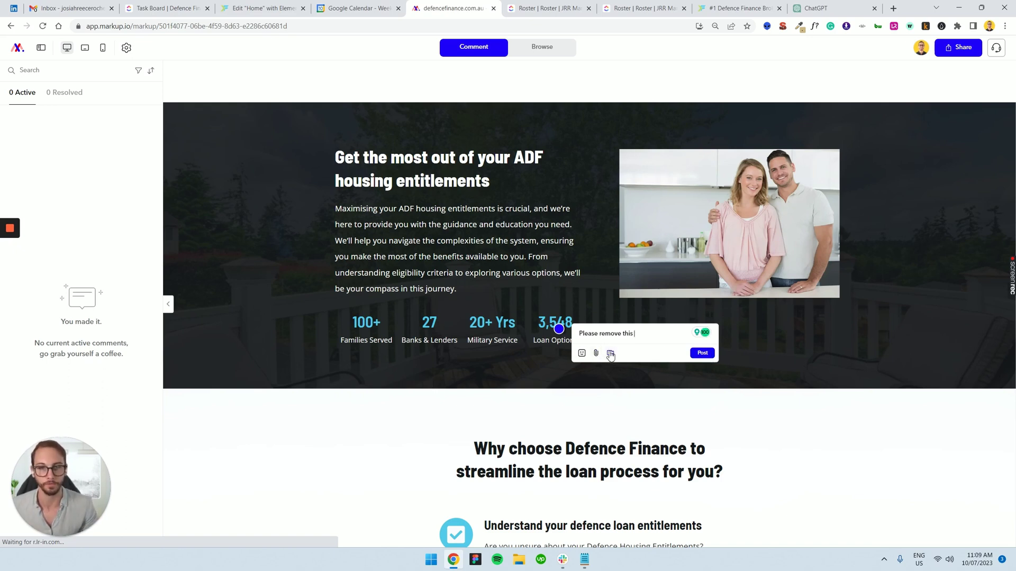
click(701, 353)
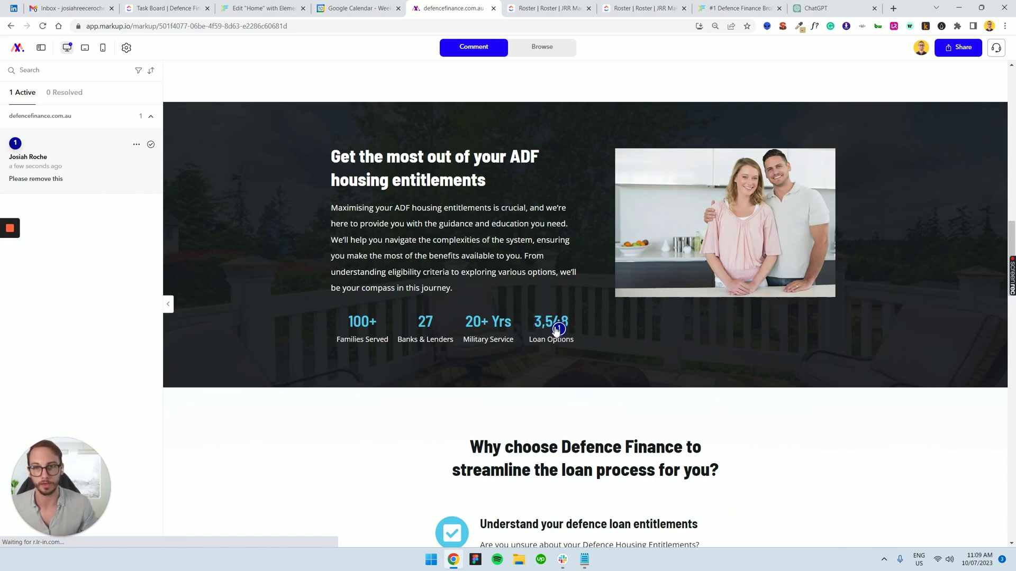
mouse_move(558, 329)
scroll(438, 291, up, 2)
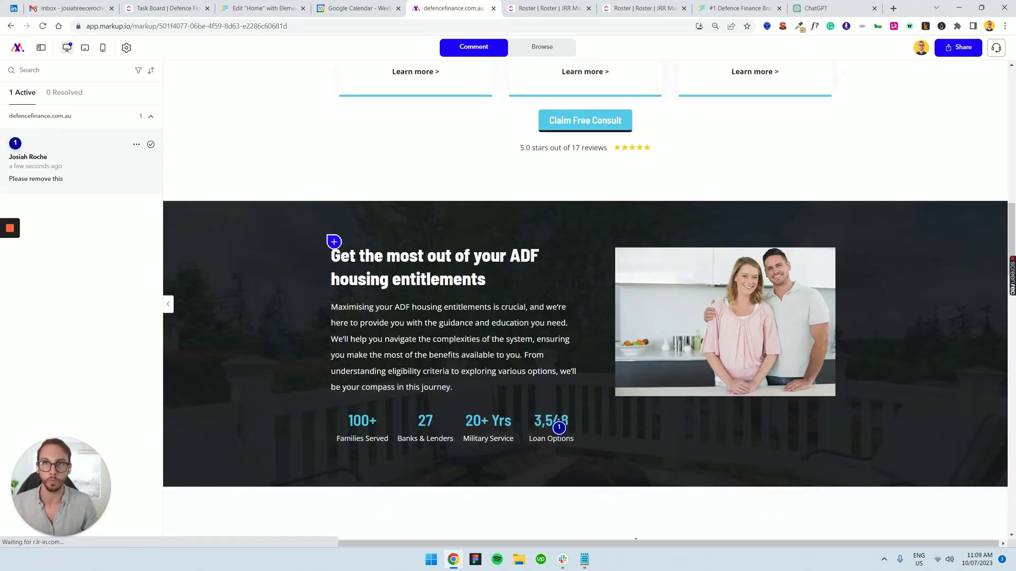
scroll(333, 242, down, 2)
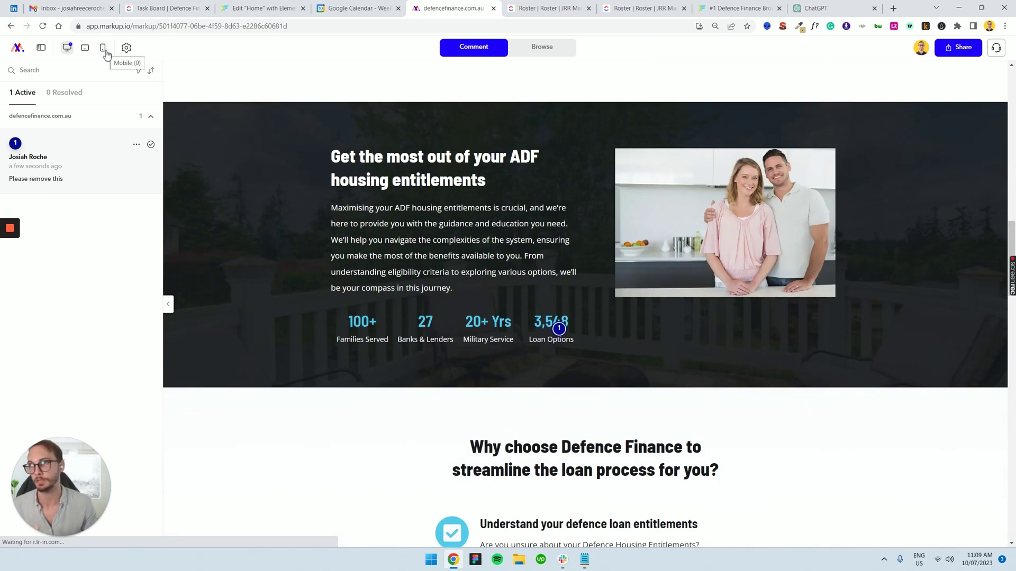
click(103, 48)
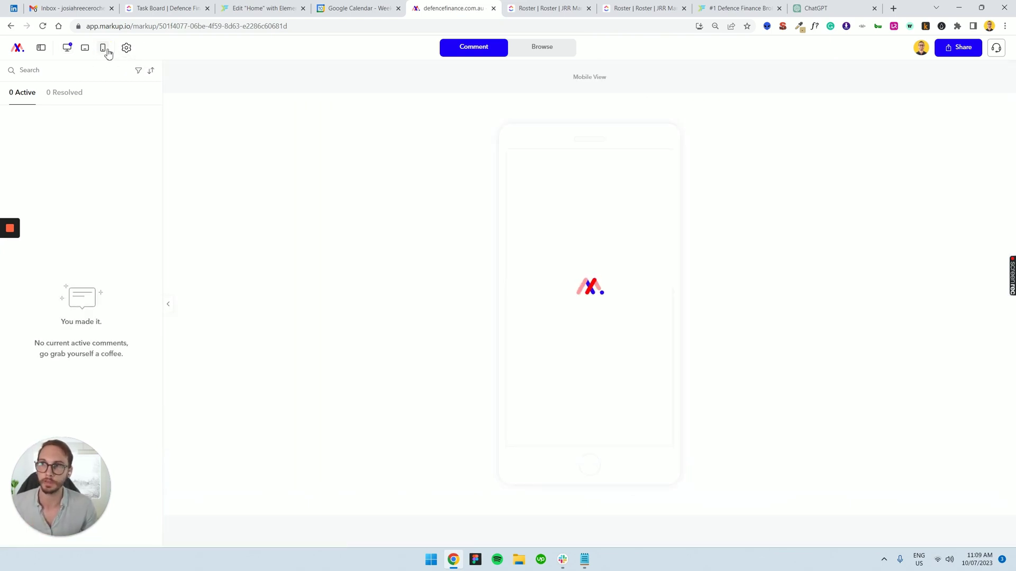
scroll(591, 230, down, 3)
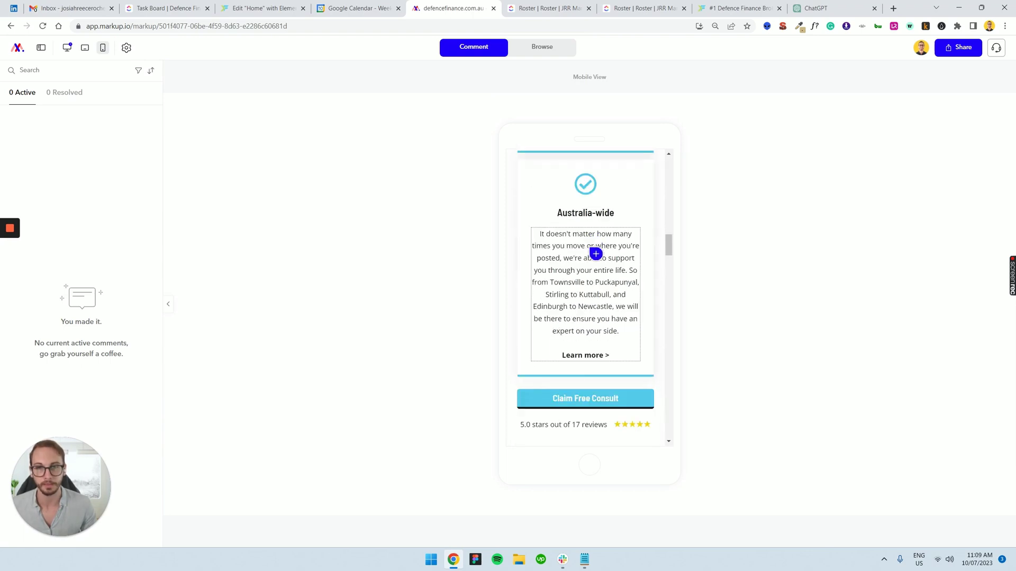
scroll(566, 284, down, 3)
scroll(566, 285, down, 3)
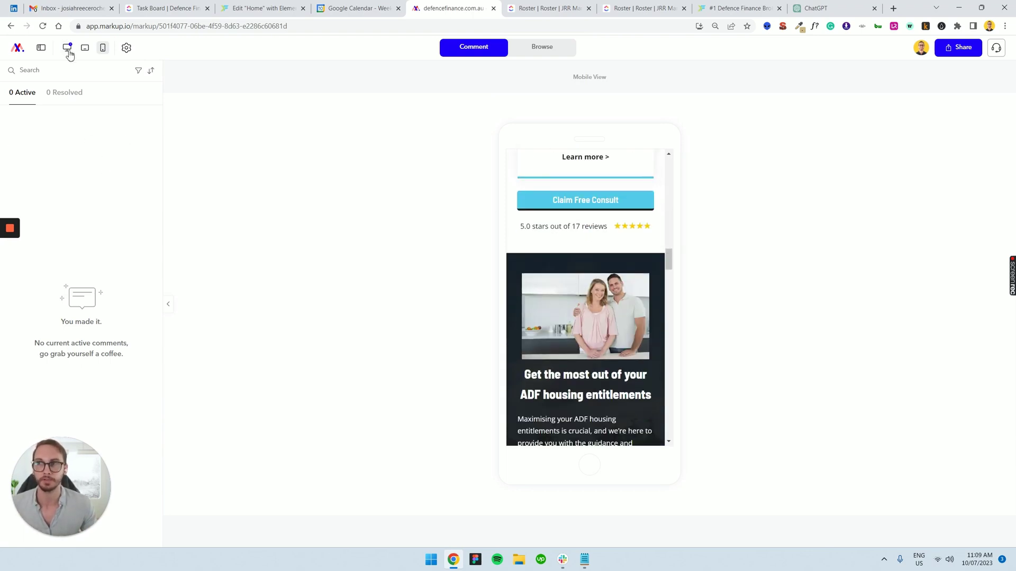
scroll(590, 230, down, 4)
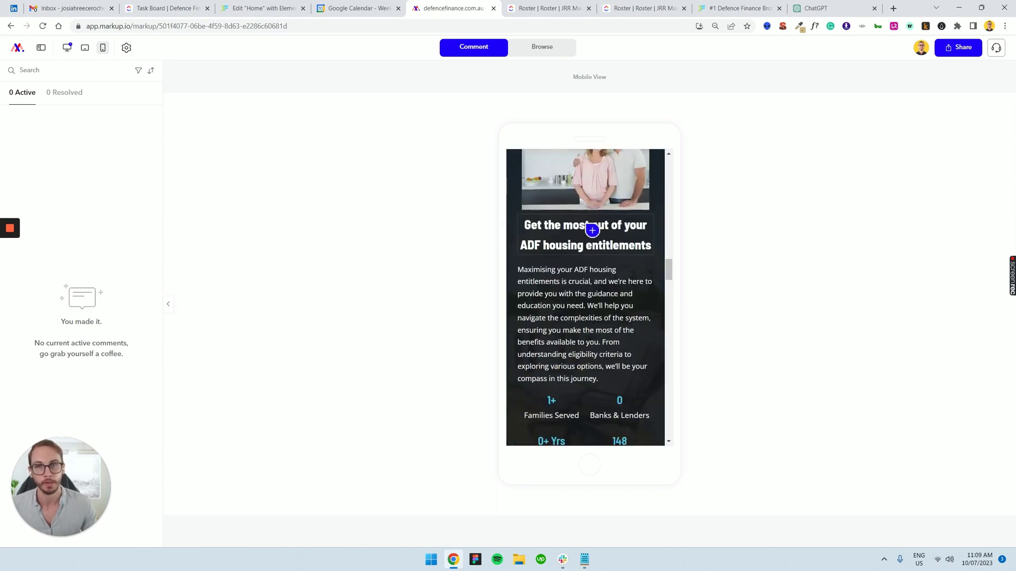
scroll(591, 254, down, 3)
scroll(619, 250, up, 1)
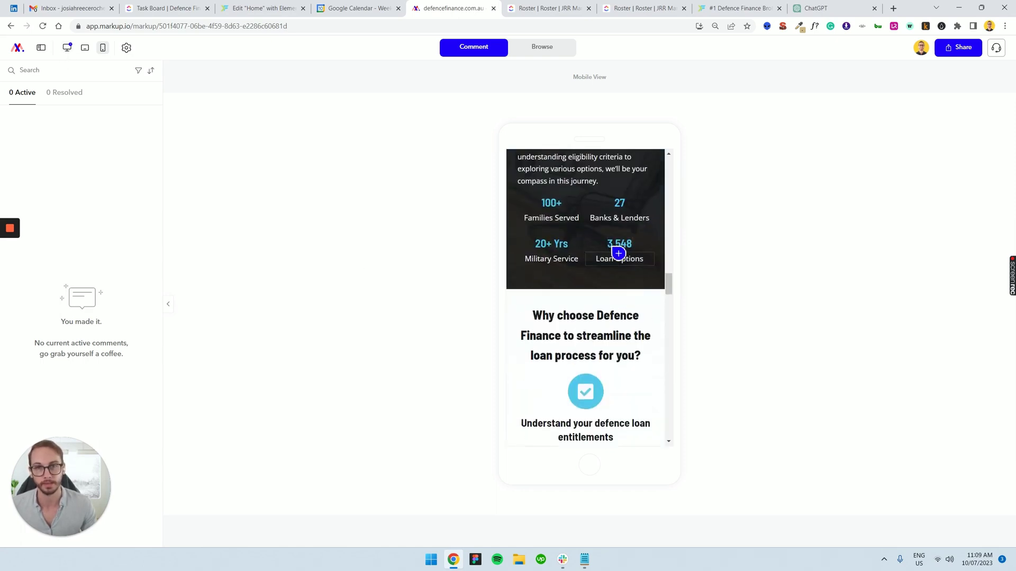
scroll(621, 249, down, 2)
scroll(623, 262, down, 2)
scroll(625, 273, down, 3)
scroll(625, 277, down, 2)
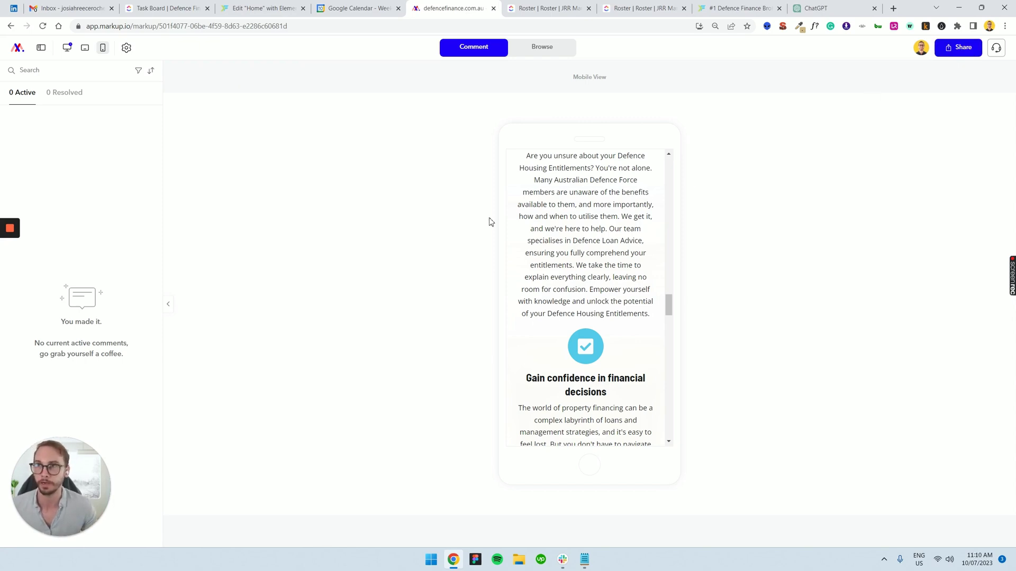
- Switch the mobile homepage preview from commenting to Browse mode
click(554, 49)
scroll(585, 301, down, 8)
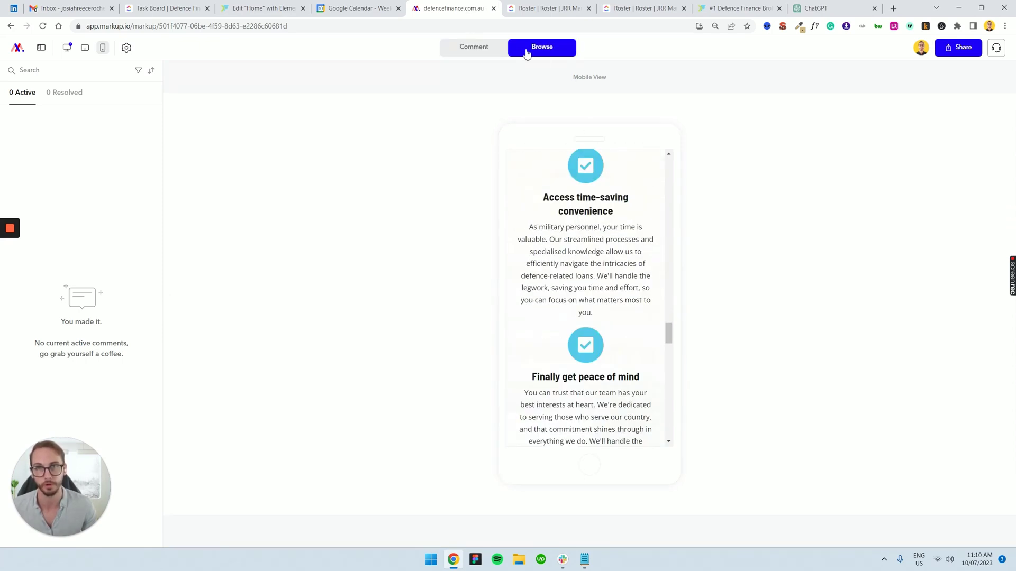
scroll(581, 160, up, 1)
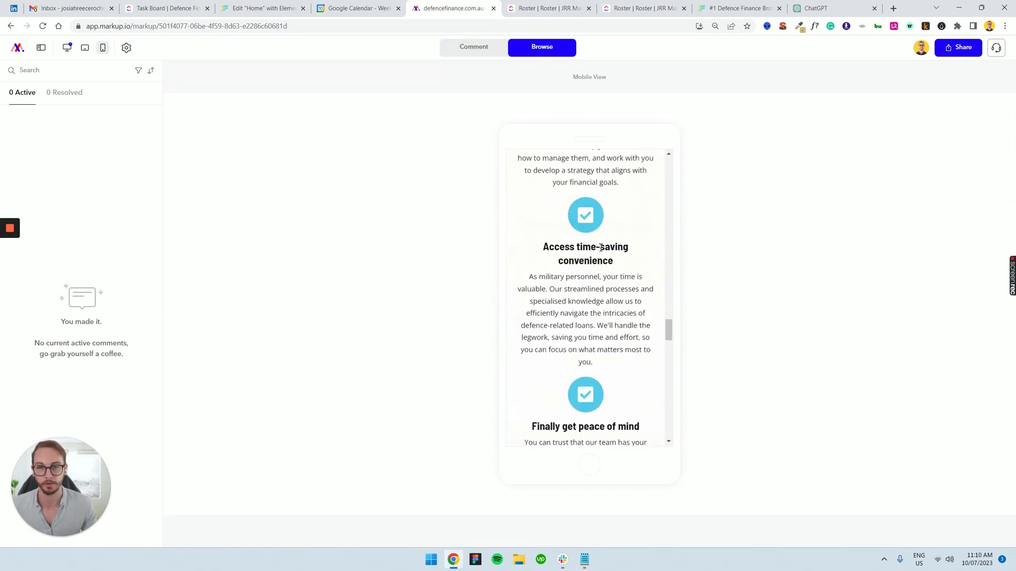
scroll(598, 248, up, 2)
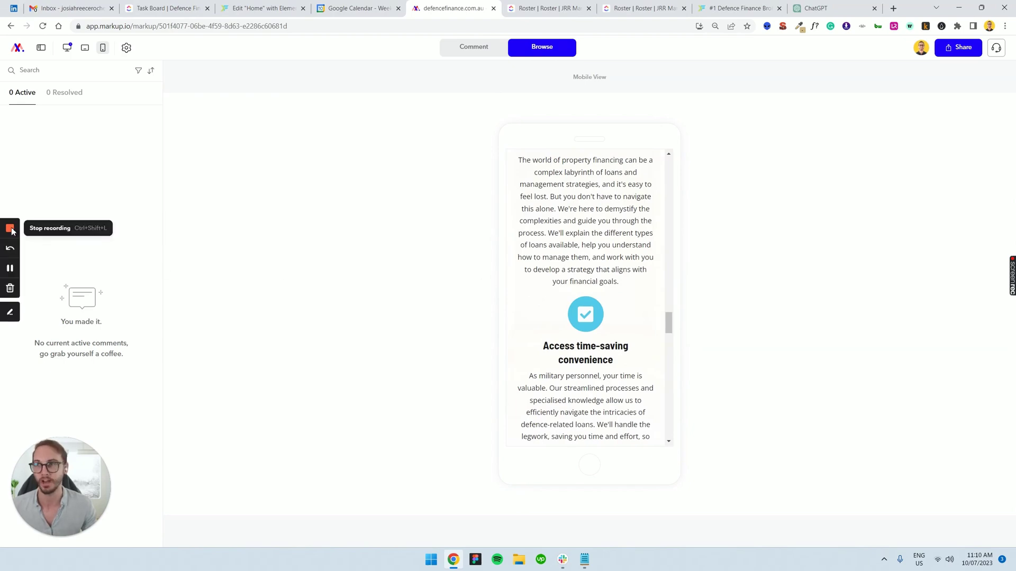